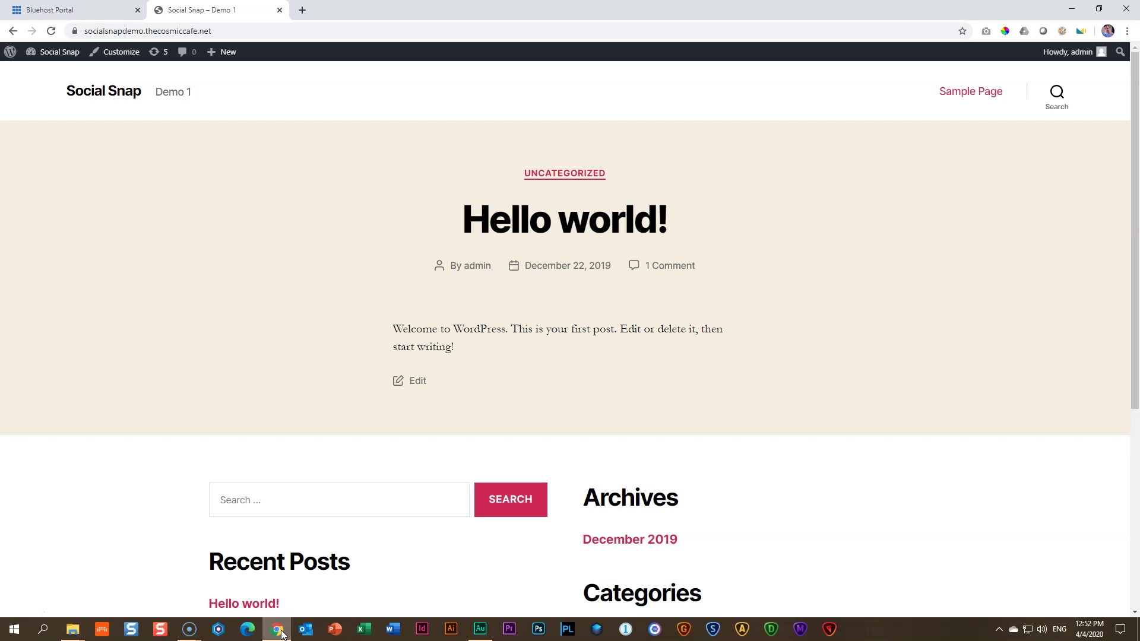
Step: Glance at the Bluehost Portal tab, then return to the site's front page tab
{"action": "left_click", "coordinate": [83, 11]}
{"action": "left_click", "coordinate": [224, 11]}
Step: Open Dashboard > Updates and review the WordPress 5.4, Akismet and four theme updates
{"action": "left_click", "coordinate": [59, 59]}
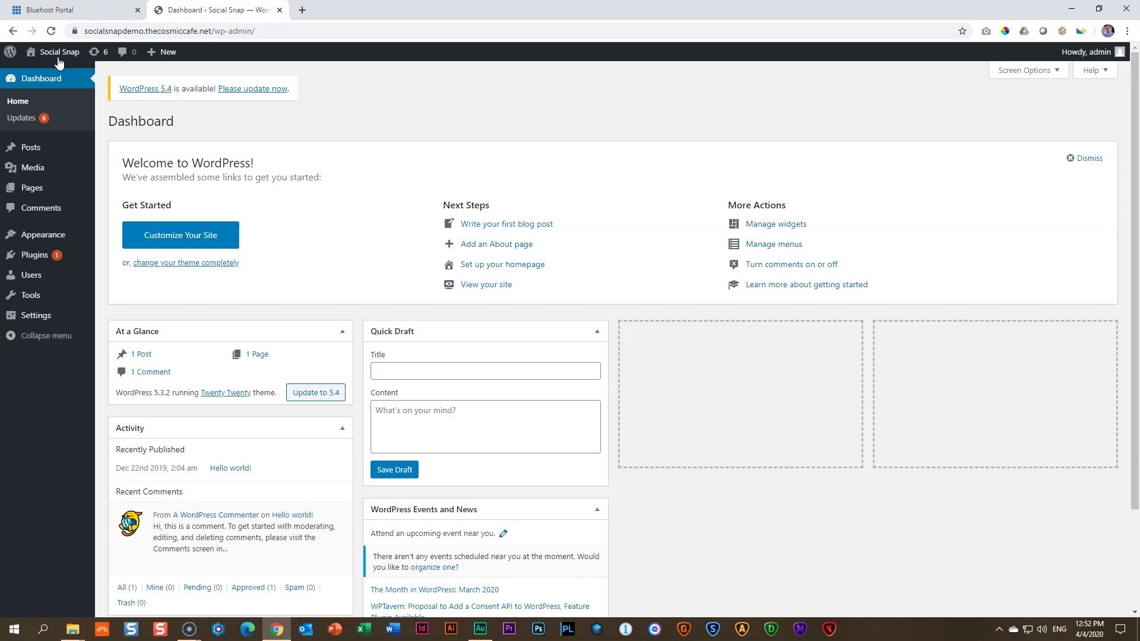
{"action": "left_click", "coordinate": [23, 118]}
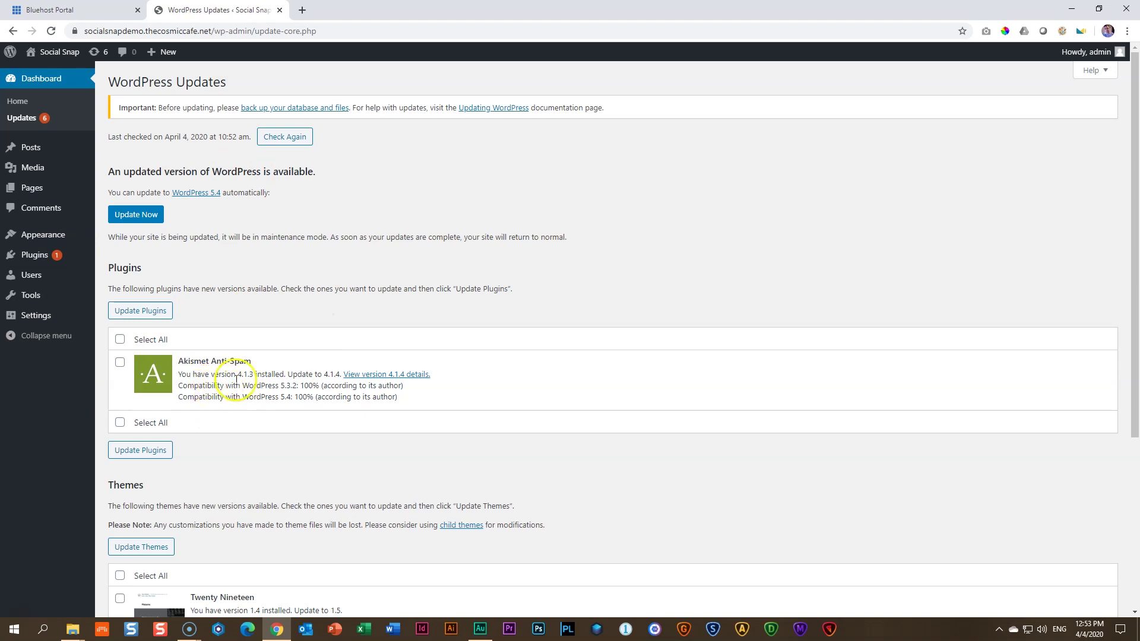
{"action": "scroll", "coordinate": [285, 380], "scroll_direction": "down", "scroll_amount": 4}
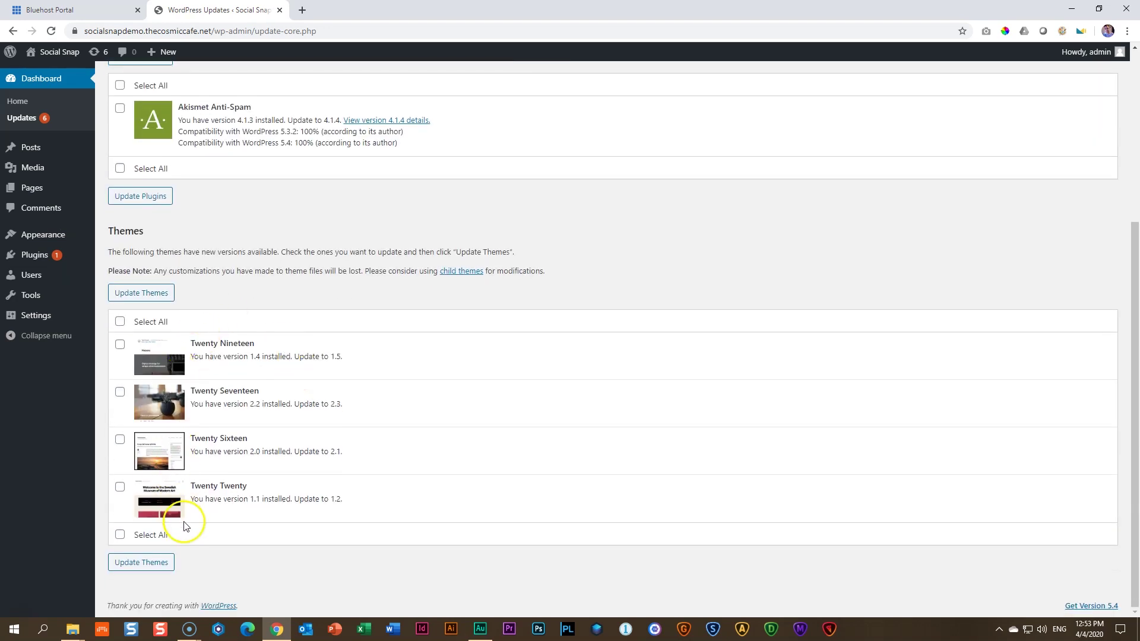
{"action": "scroll", "coordinate": [409, 358], "scroll_direction": "up", "scroll_amount": 4}
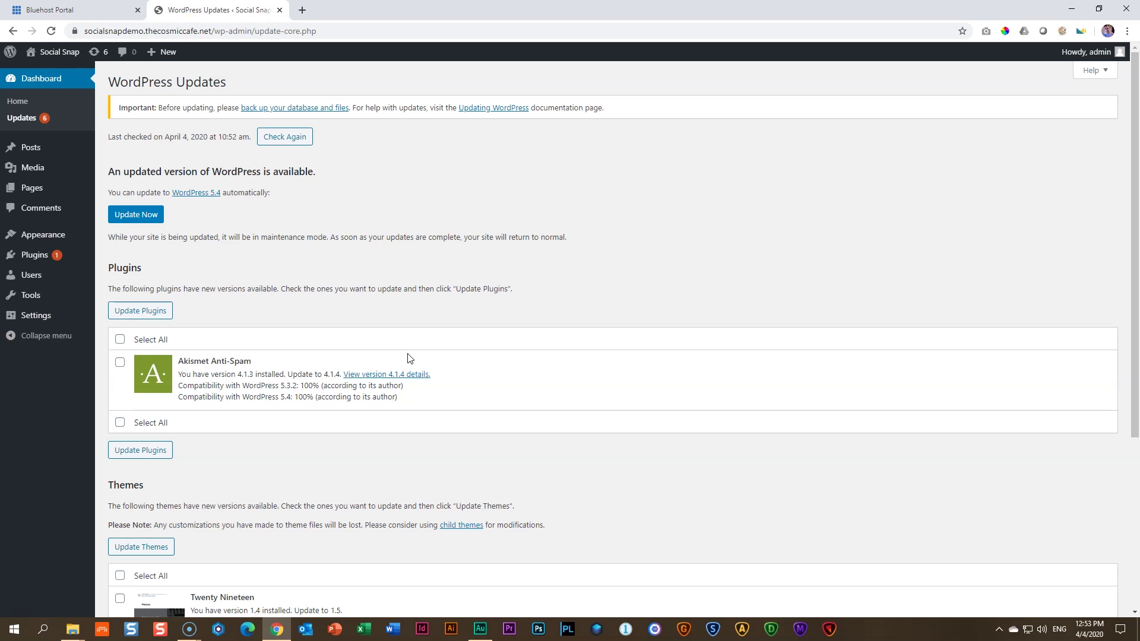
Step: Search the Plugins > Add New directory for 'easy updates manager'
{"action": "left_click", "coordinate": [400, 327]}
{"action": "left_click", "coordinate": [417, 274]}
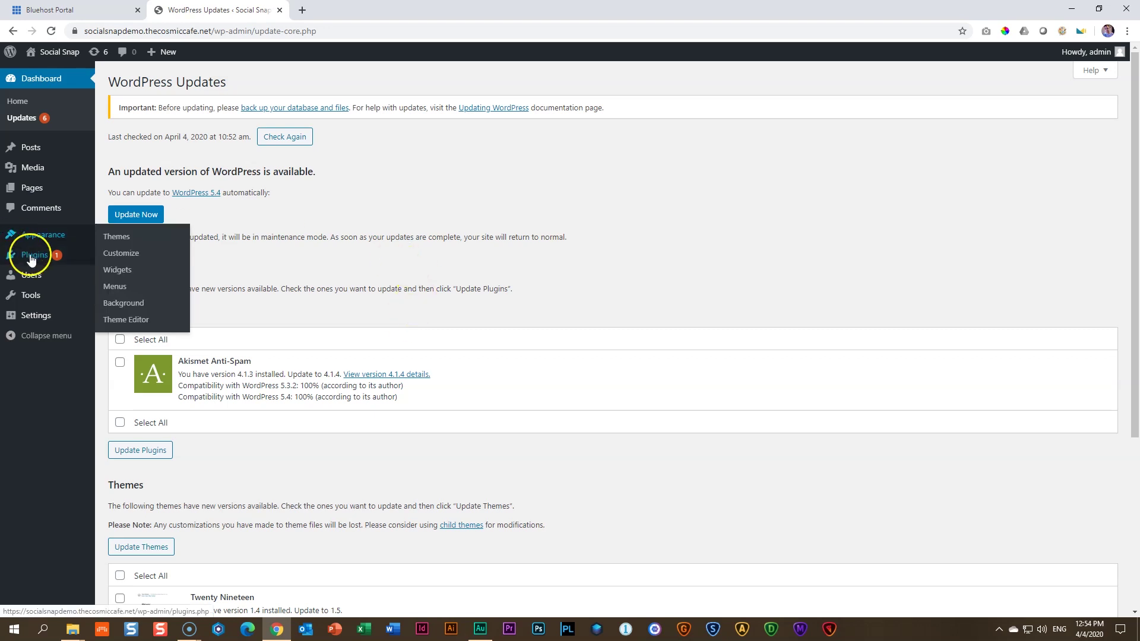
{"action": "mouse_move", "coordinate": [28, 254]}
{"action": "left_click", "coordinate": [128, 267]}
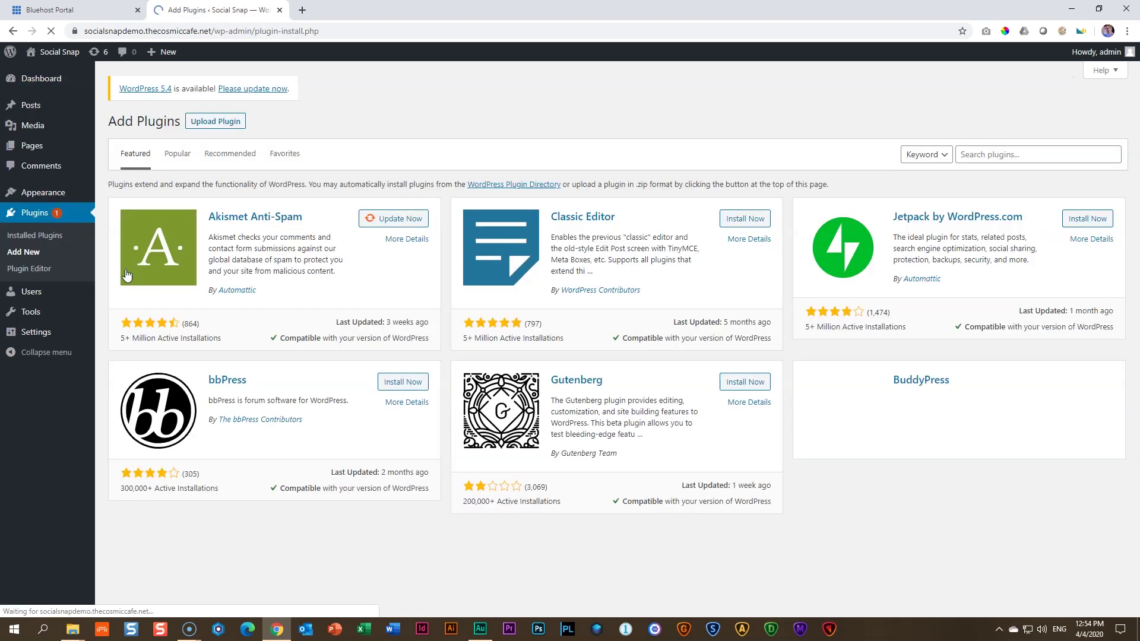
{"action": "left_click", "coordinate": [994, 156]}
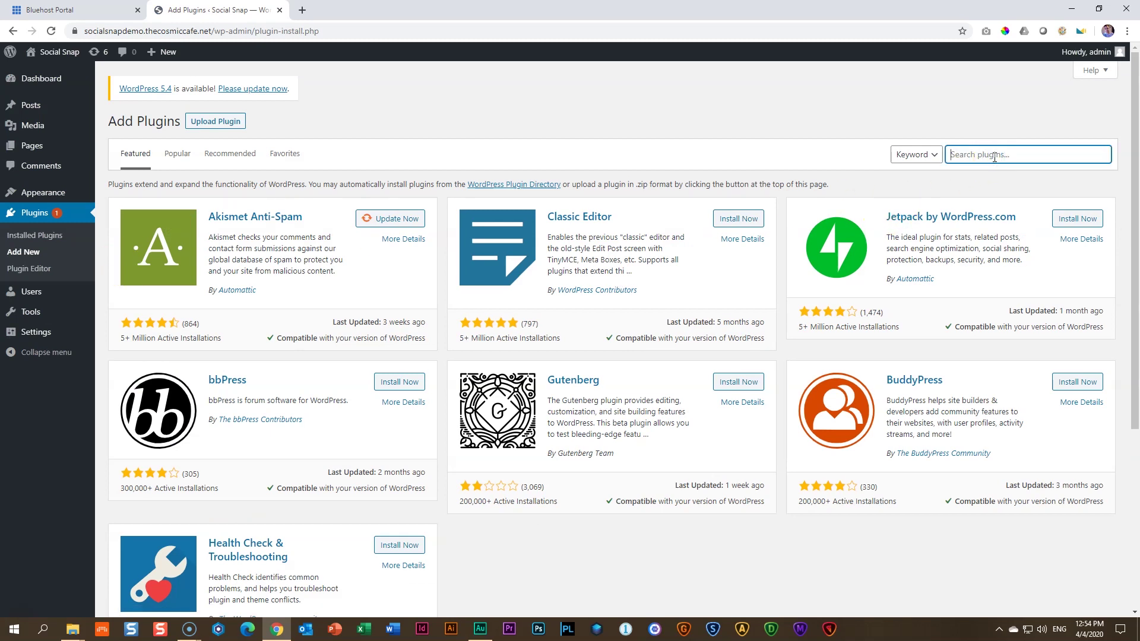
{"action": "type", "text": "easy updates manager"}
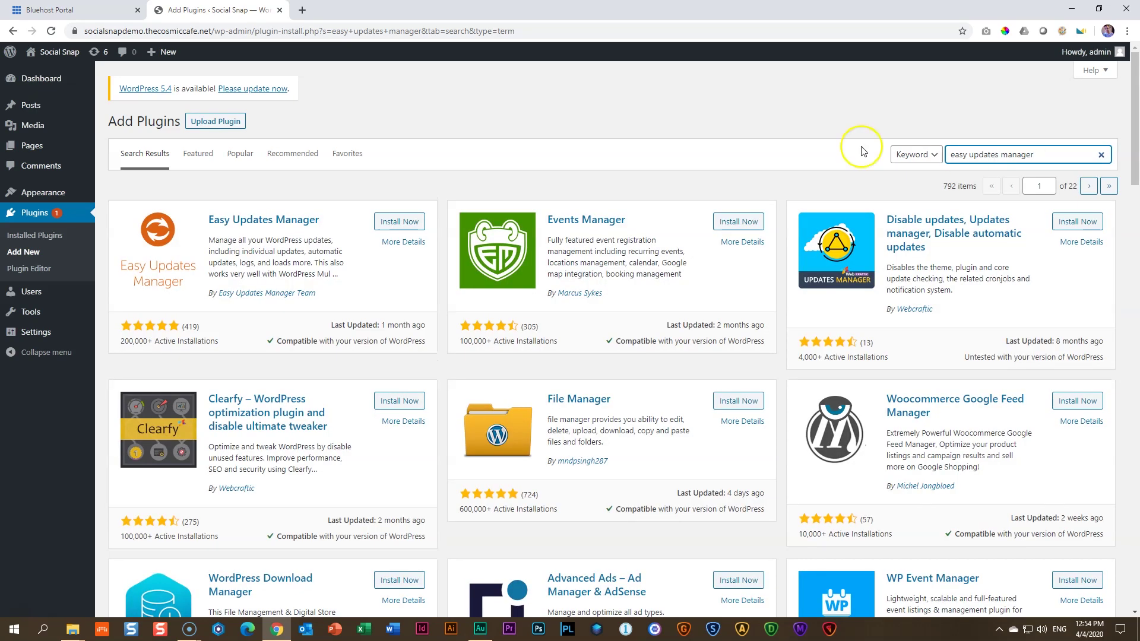
Step: Install and activate the Easy Updates Manager 9.0.1 plugin
{"action": "left_click", "coordinate": [396, 222]}
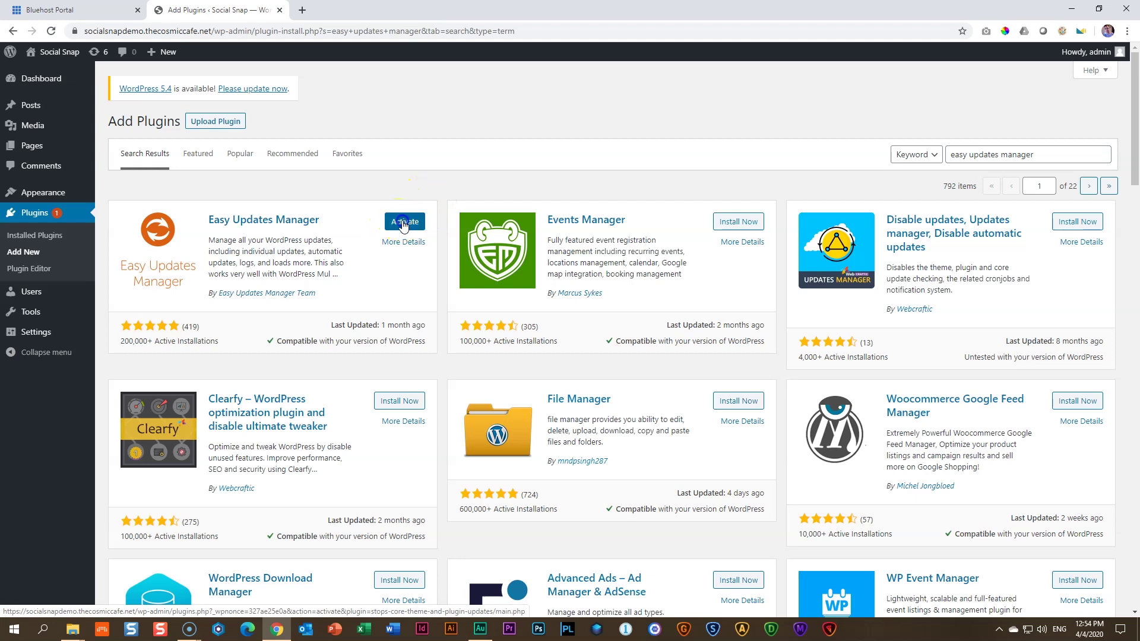
{"action": "left_click", "coordinate": [403, 222]}
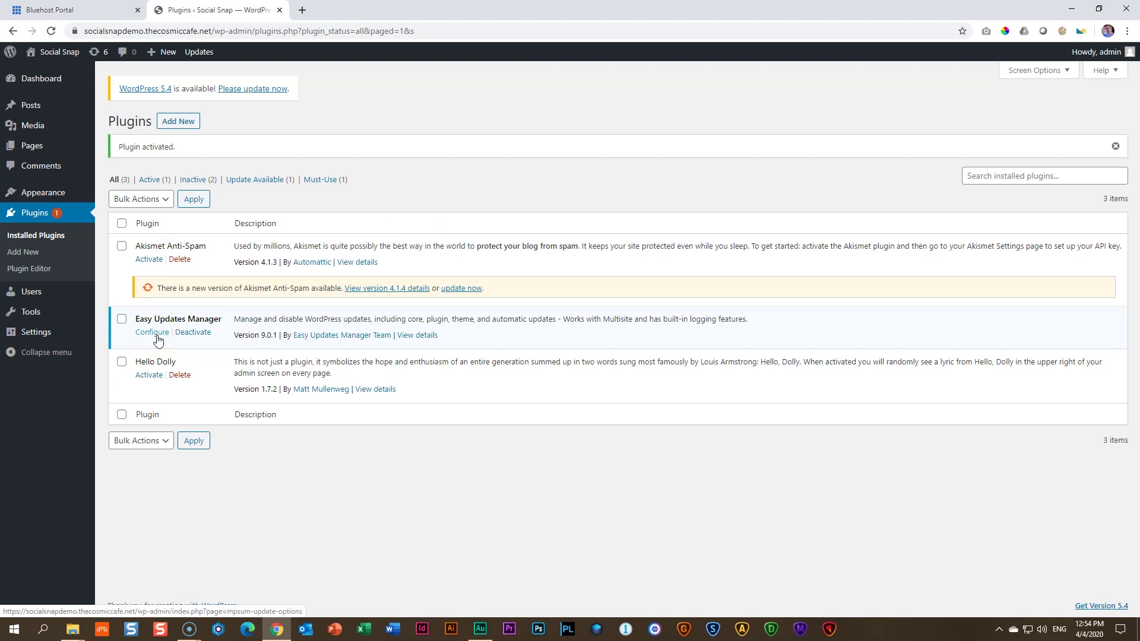
{"action": "mouse_move", "coordinate": [62, 81]}
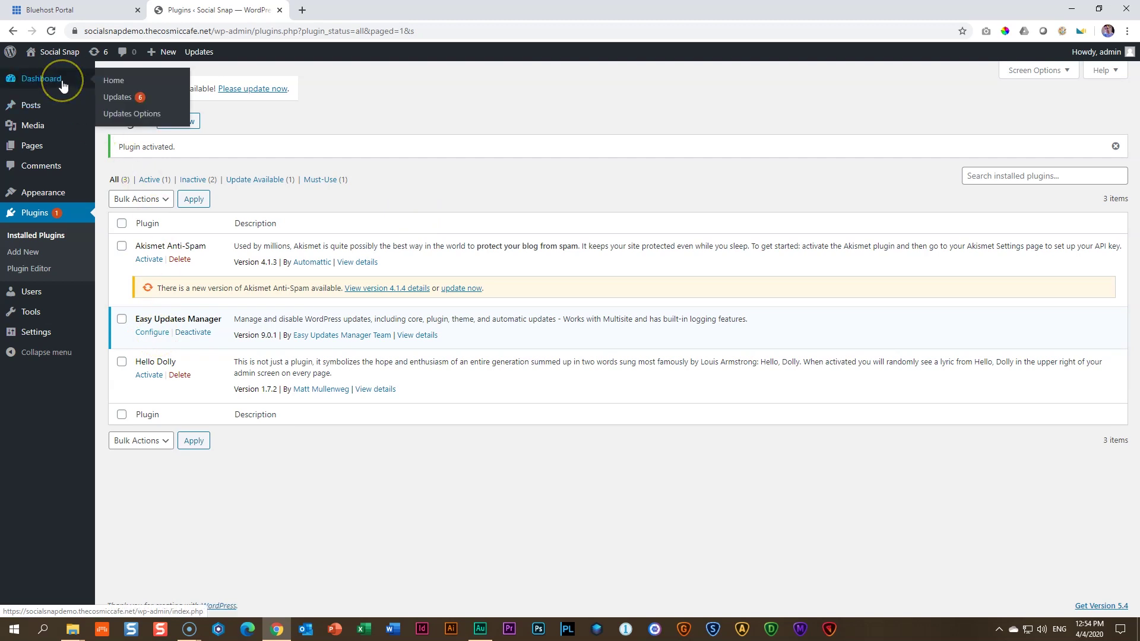
Step: Open Updates Options and review the General tab, with core, plugin, theme and translation updates all on manual
{"action": "left_click", "coordinate": [129, 119]}
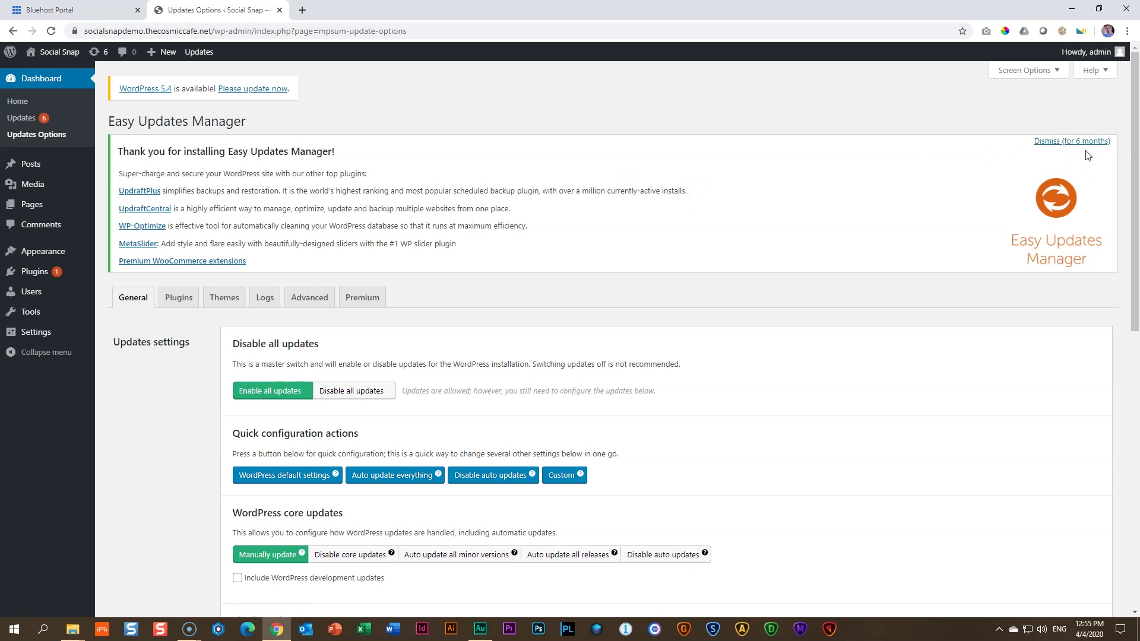
{"action": "scroll", "coordinate": [1013, 186], "scroll_direction": "down", "scroll_amount": 1}
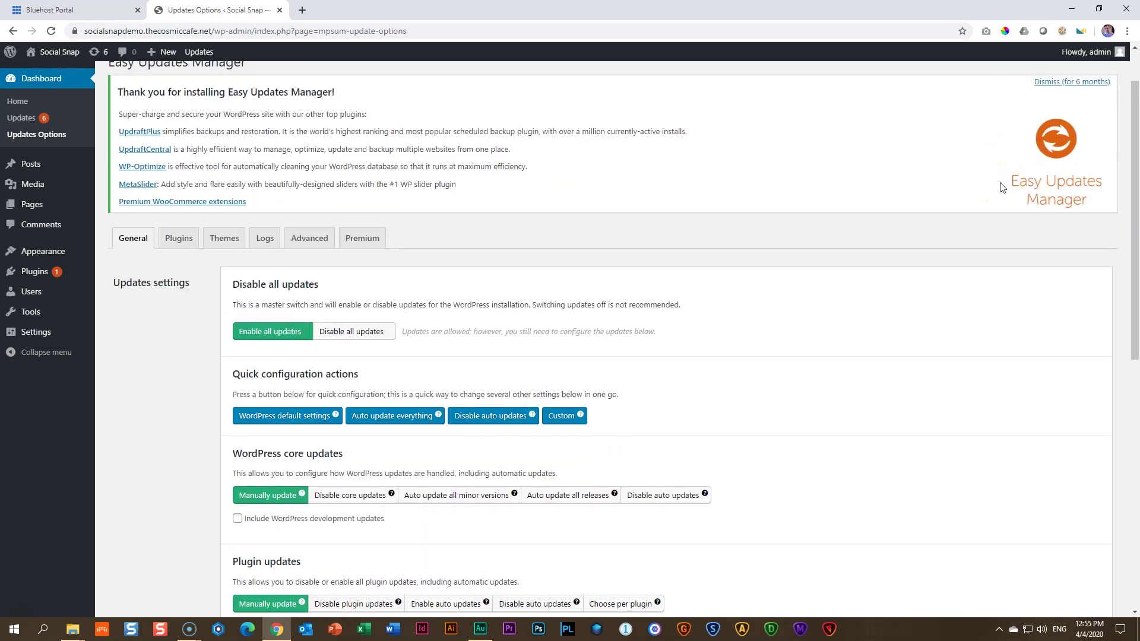
{"action": "scroll", "coordinate": [826, 294], "scroll_direction": "down", "scroll_amount": 3}
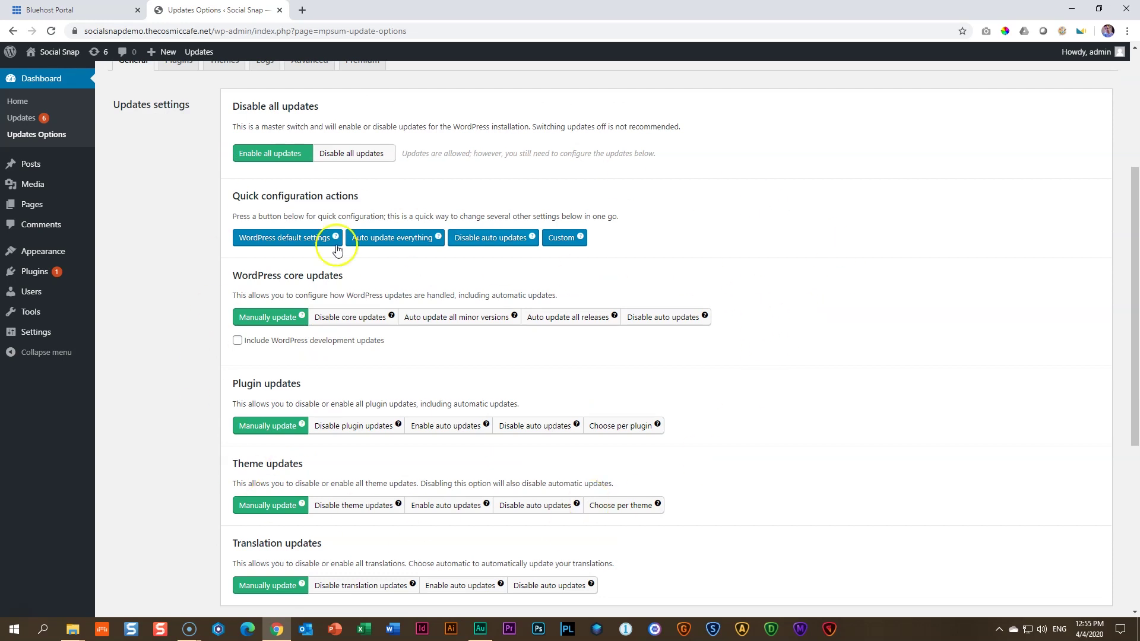
{"action": "scroll", "coordinate": [689, 414], "scroll_direction": "down", "scroll_amount": 2}
{"action": "scroll", "coordinate": [689, 413], "scroll_direction": "down", "scroll_amount": 1}
{"action": "scroll", "coordinate": [688, 414], "scroll_direction": "up", "scroll_amount": 1}
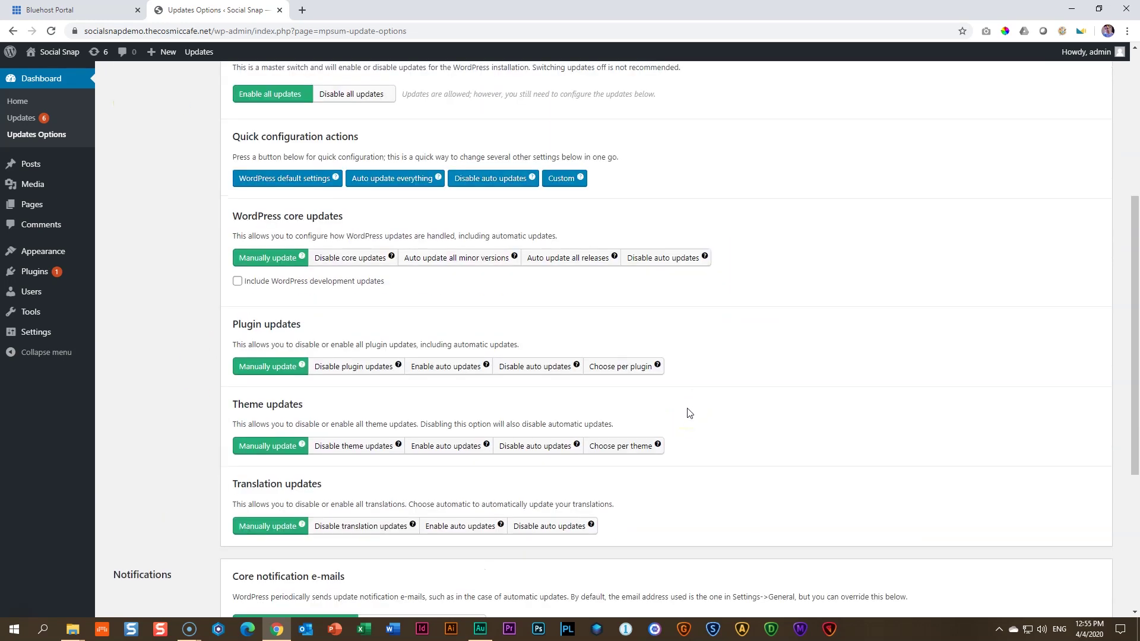
Step: Open Dashboard > Updates in a second tab, look it over, then return to Updates Options
{"action": "middle_click", "coordinate": [18, 121]}
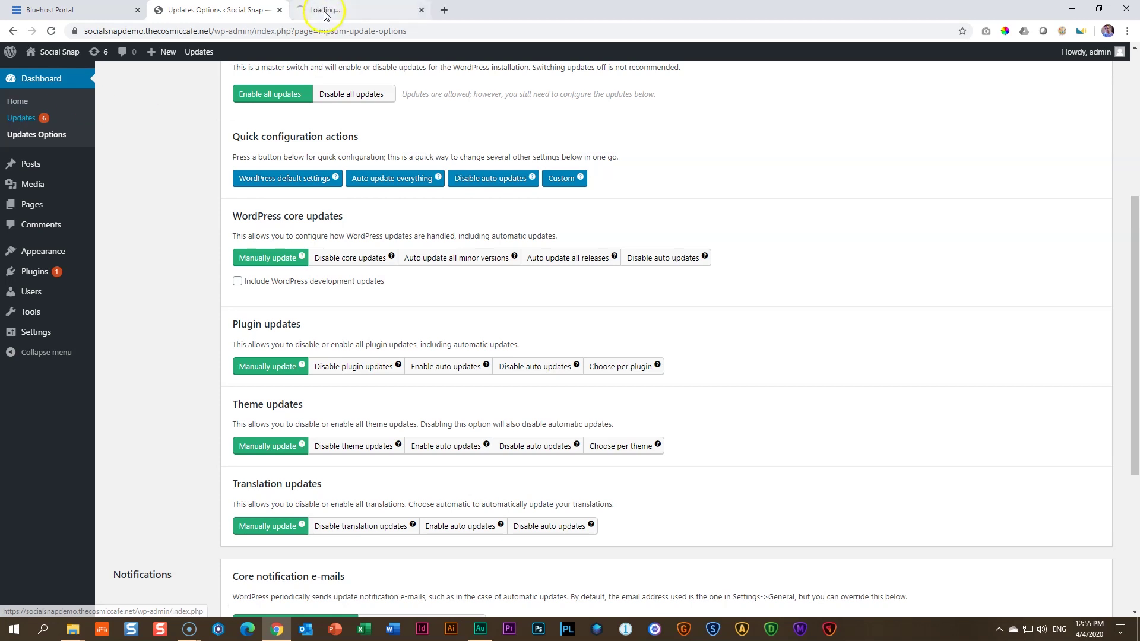
{"action": "left_click", "coordinate": [351, 9]}
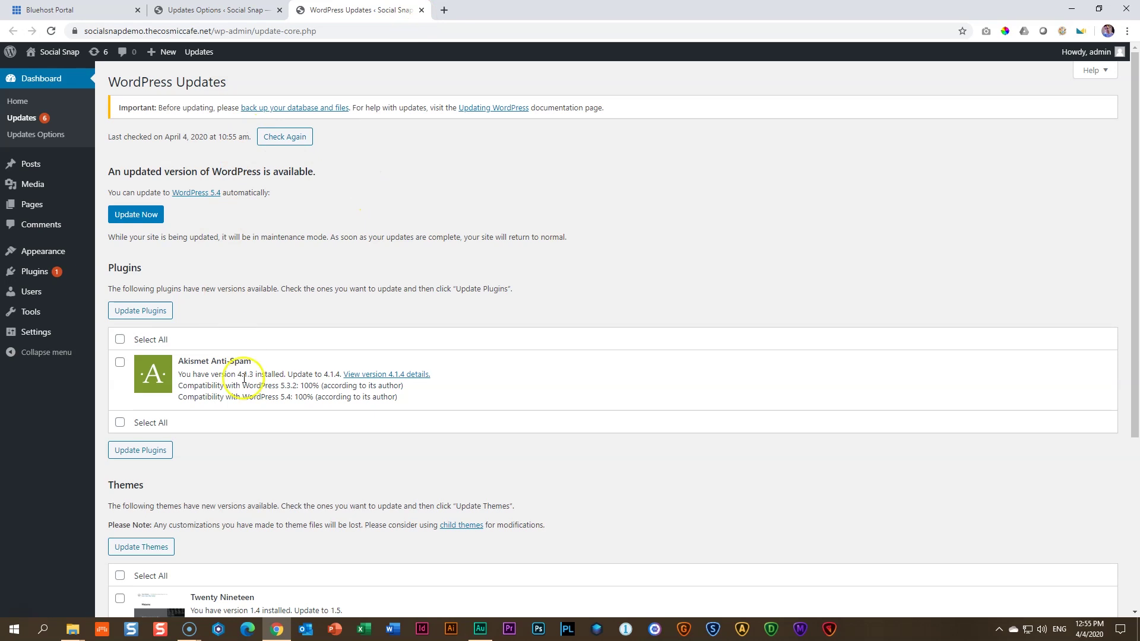
{"action": "scroll", "coordinate": [287, 386], "scroll_direction": "down", "scroll_amount": 5}
{"action": "scroll", "coordinate": [255, 420], "scroll_direction": "up", "scroll_amount": 5}
{"action": "left_click", "coordinate": [222, 15]}
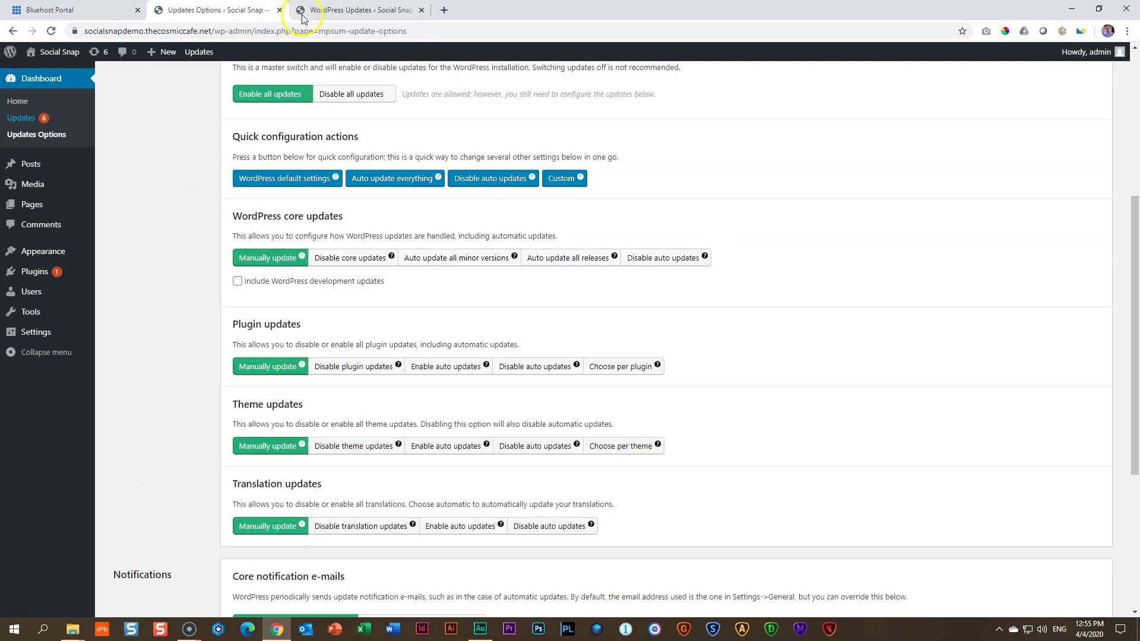
Step: Set WordPress core updates to Disable auto updates, checking the reloaded Updates tab along the way
{"action": "left_click", "coordinate": [348, 261]}
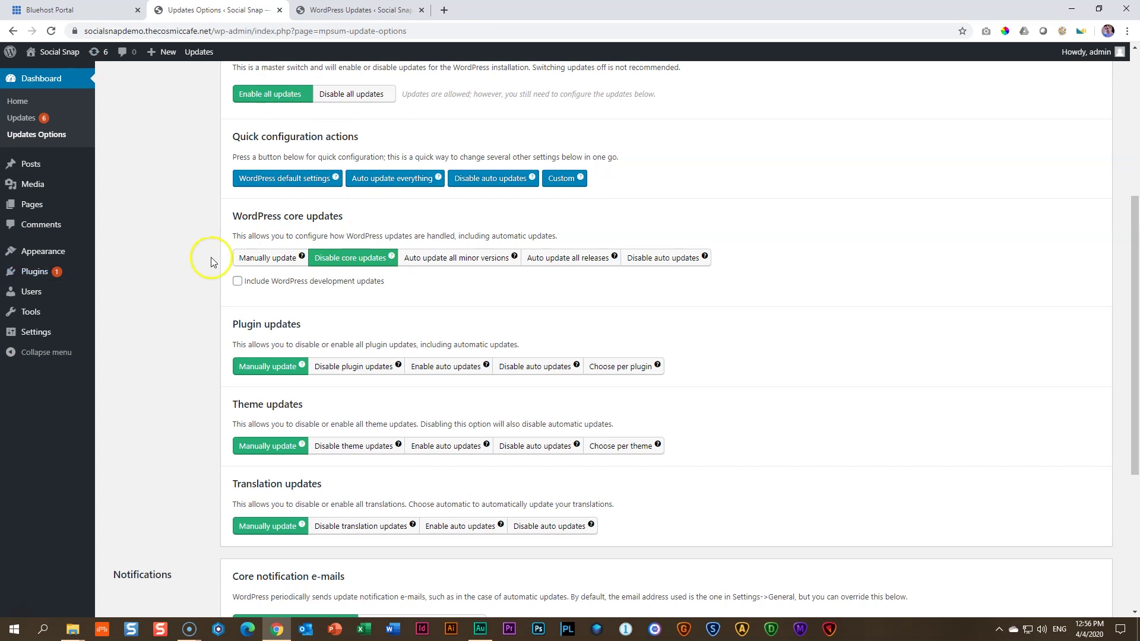
{"action": "left_click", "coordinate": [315, 10]}
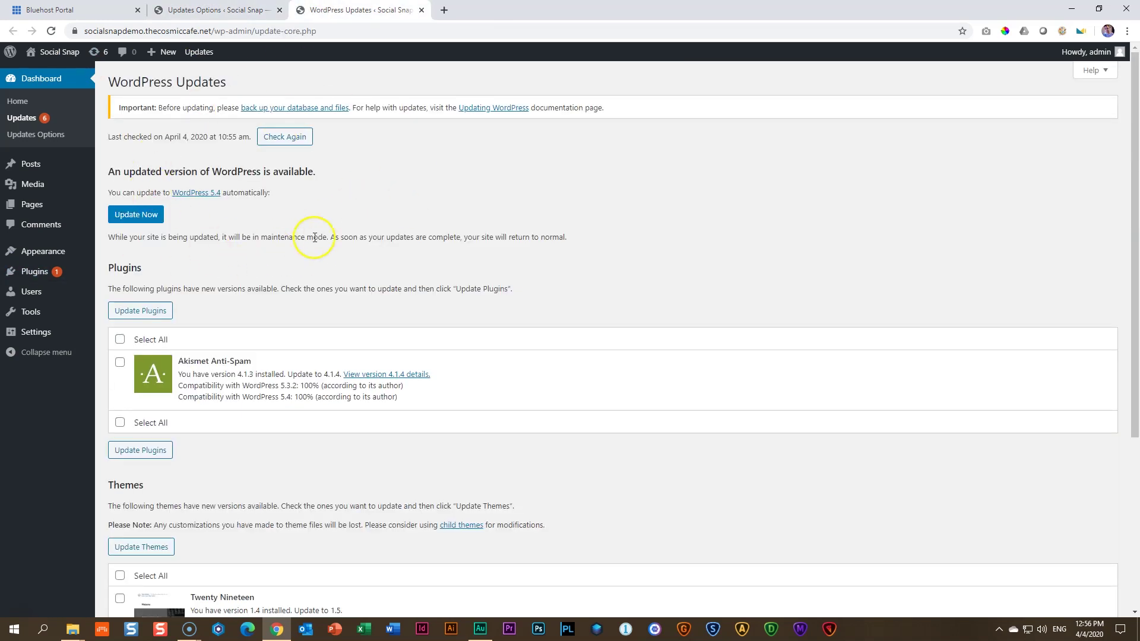
{"action": "left_click", "coordinate": [52, 32]}
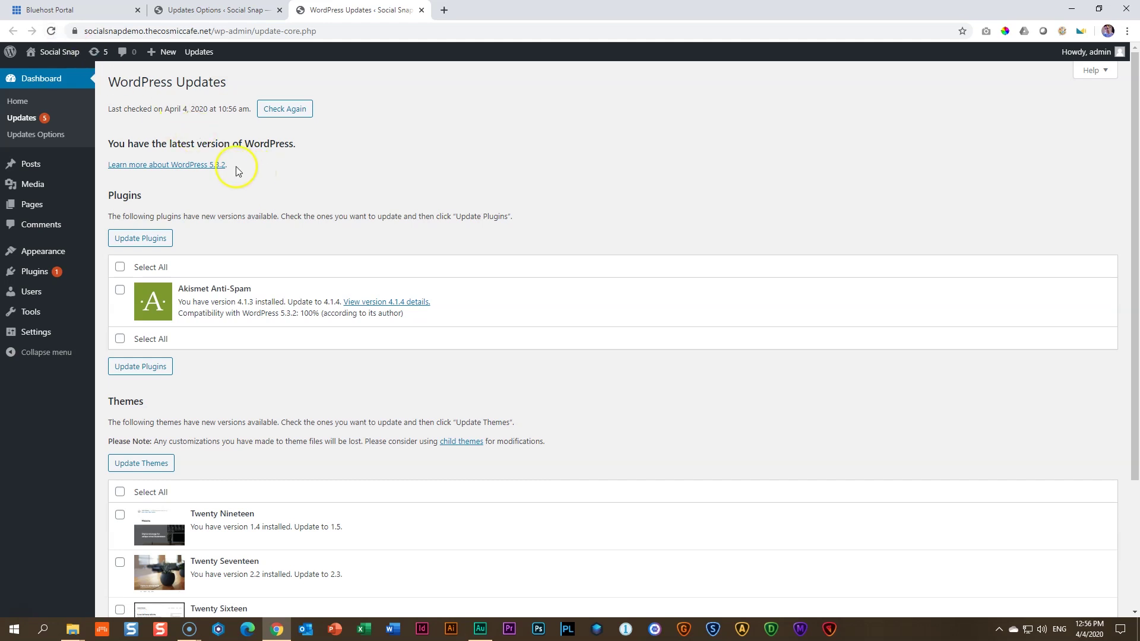
{"action": "left_click", "coordinate": [239, 11]}
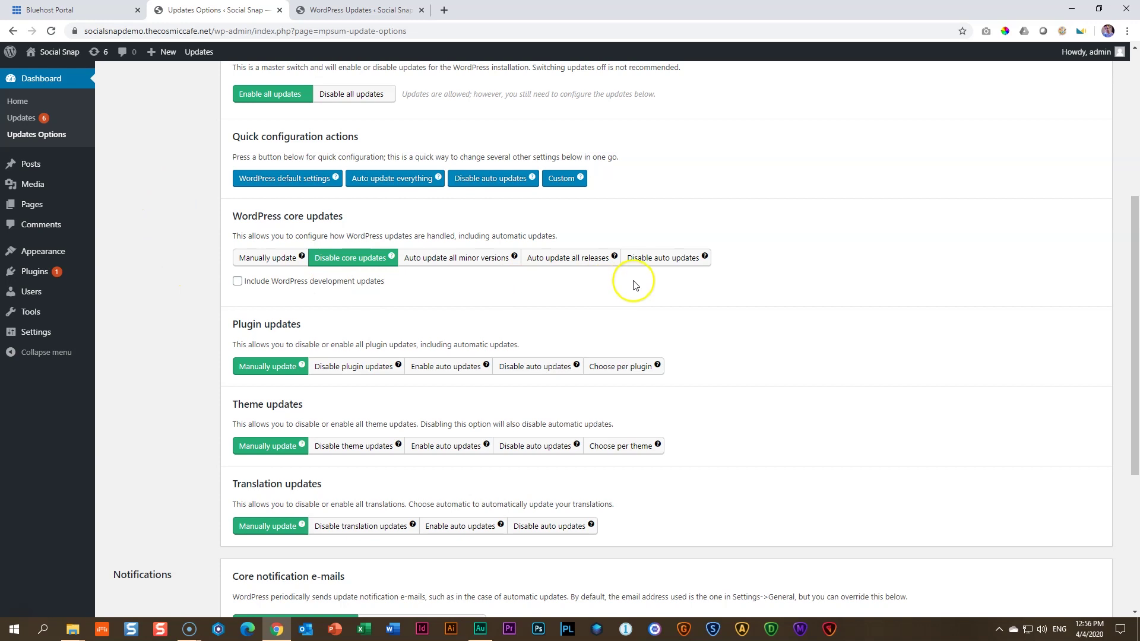
{"action": "left_click", "coordinate": [677, 266]}
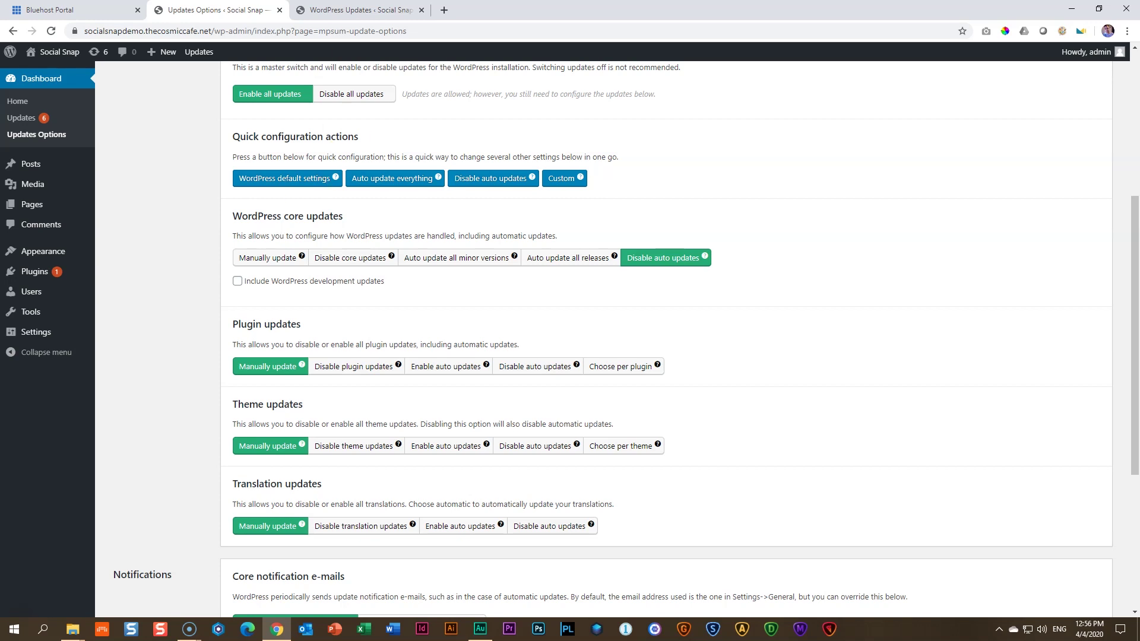
Step: Reload the Updates tab showing WordPress 5.4, then switch core updates to Disable core updates
{"action": "left_click", "coordinate": [356, 10]}
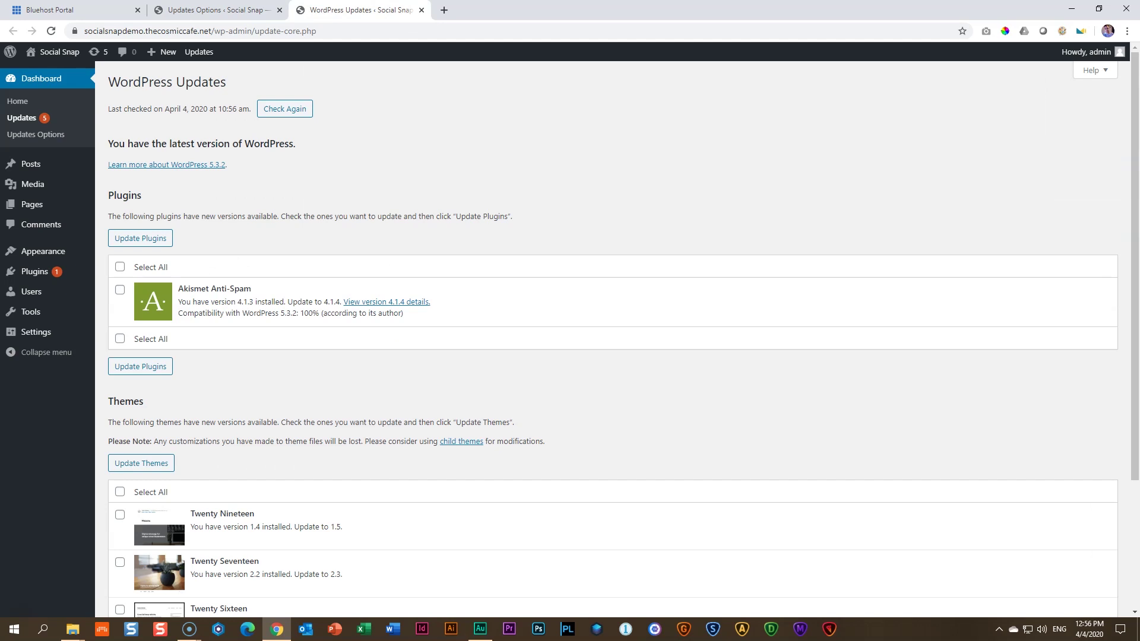
{"action": "left_click", "coordinate": [51, 31]}
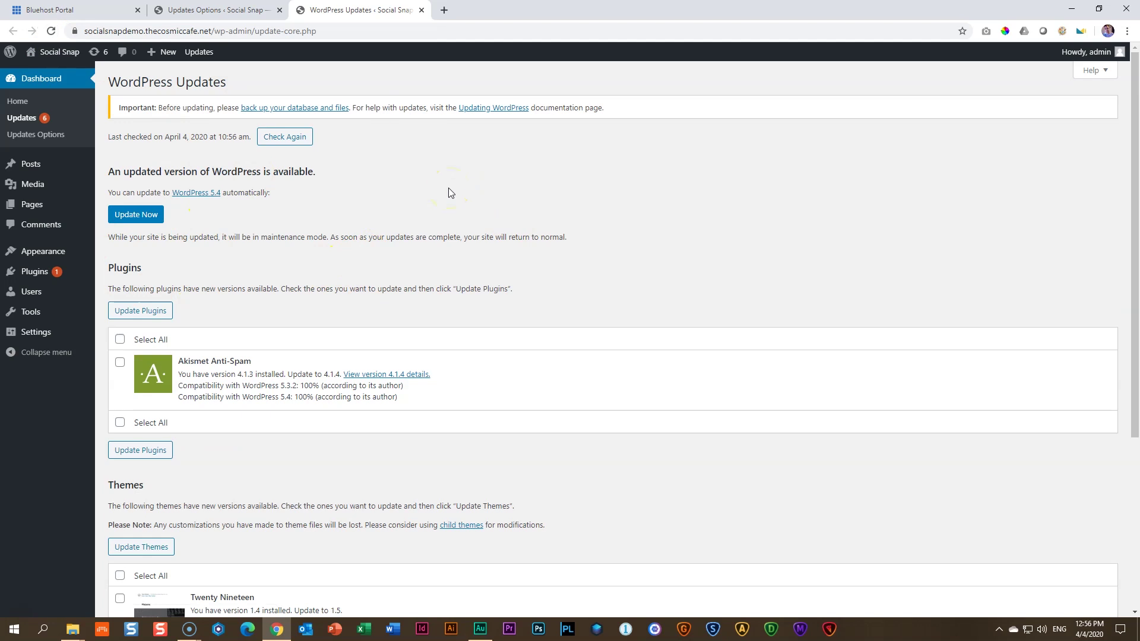
{"action": "left_click", "coordinate": [260, 12]}
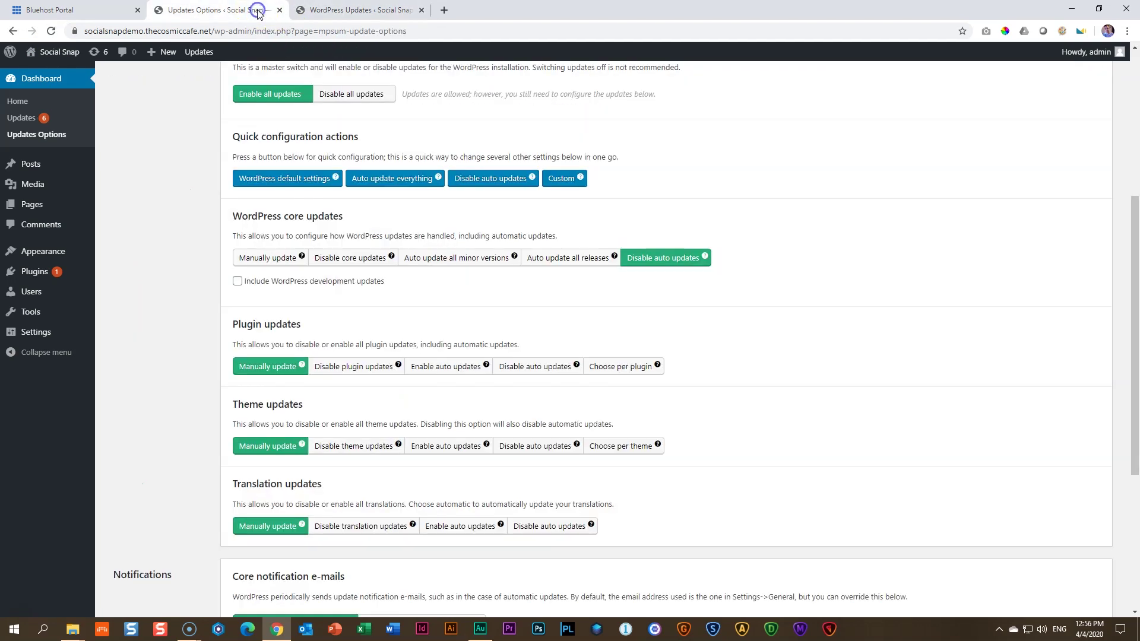
{"action": "left_click", "coordinate": [359, 260]}
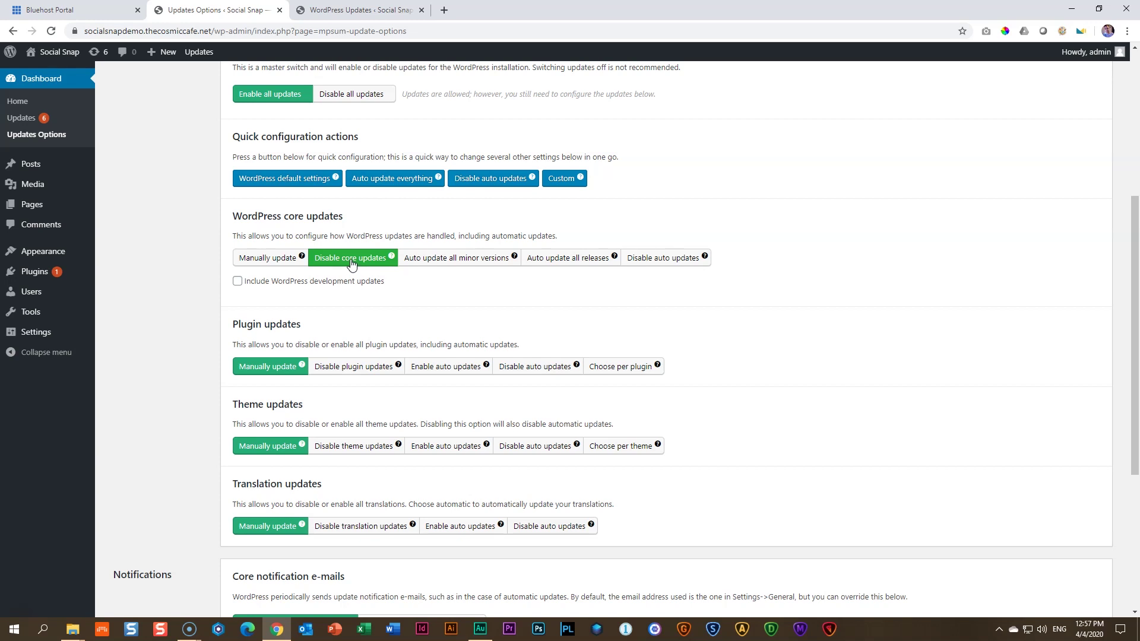
Step: Choose Disable plugin updates and reload the Updates tab to confirm plugins show up to date
{"action": "scroll", "coordinate": [326, 257], "scroll_direction": "down", "scroll_amount": 1}
{"action": "left_click", "coordinate": [354, 11]}
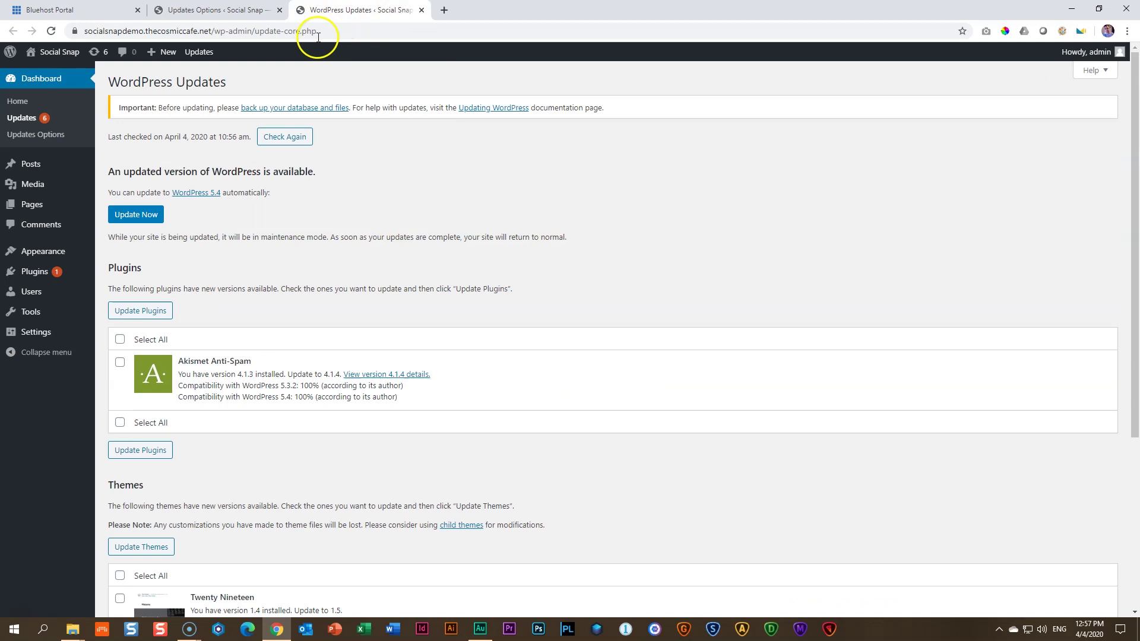
{"action": "left_click", "coordinate": [241, 11]}
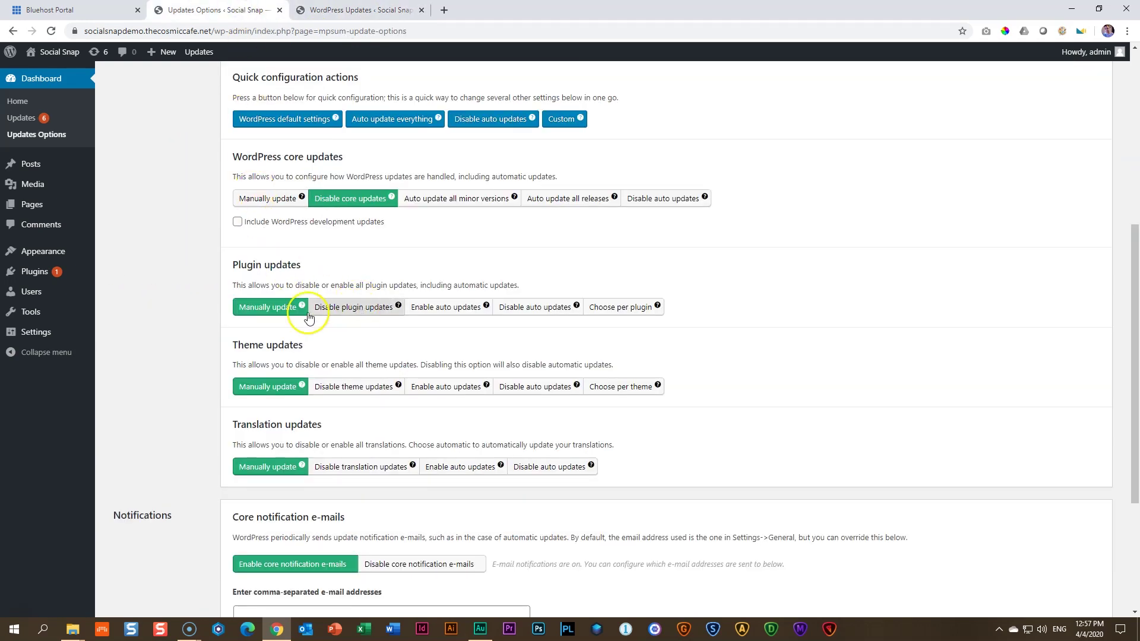
{"action": "left_click", "coordinate": [347, 320]}
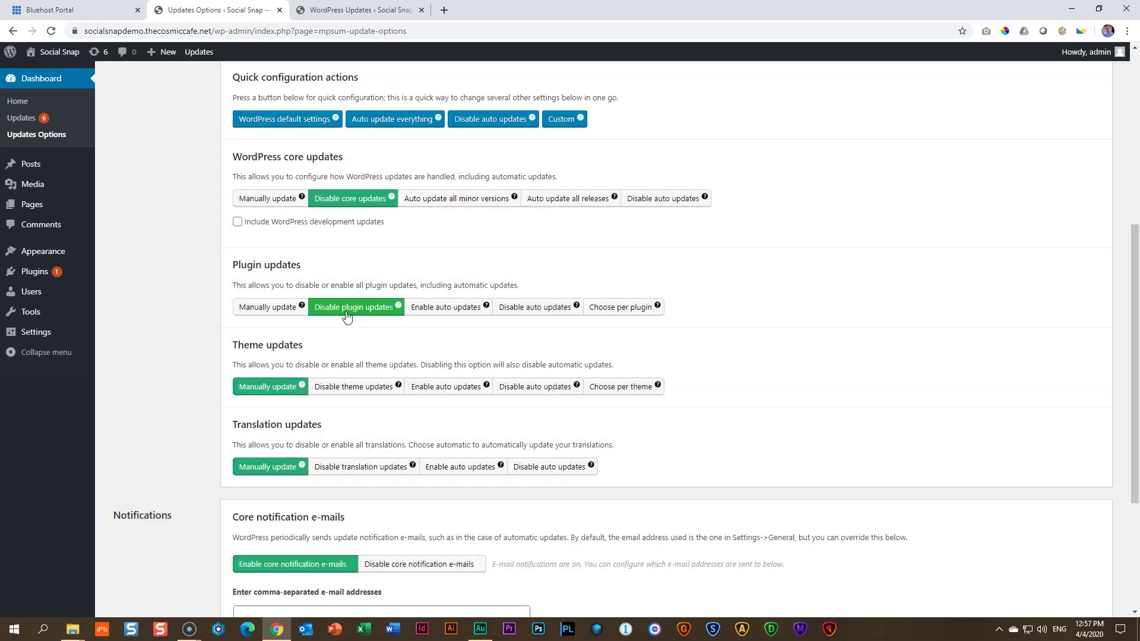
{"action": "left_click", "coordinate": [356, 10]}
{"action": "left_click", "coordinate": [64, 53]}
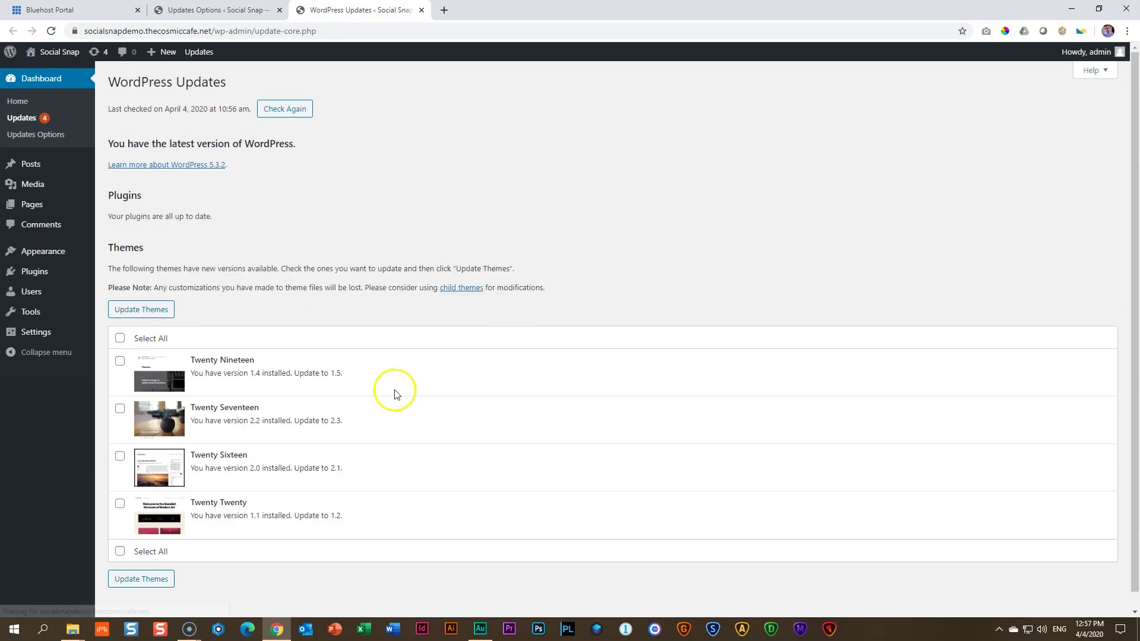
Step: Choose Disable theme updates, reload the Updates tab, then reset everything to Manually update
{"action": "left_click", "coordinate": [217, 10]}
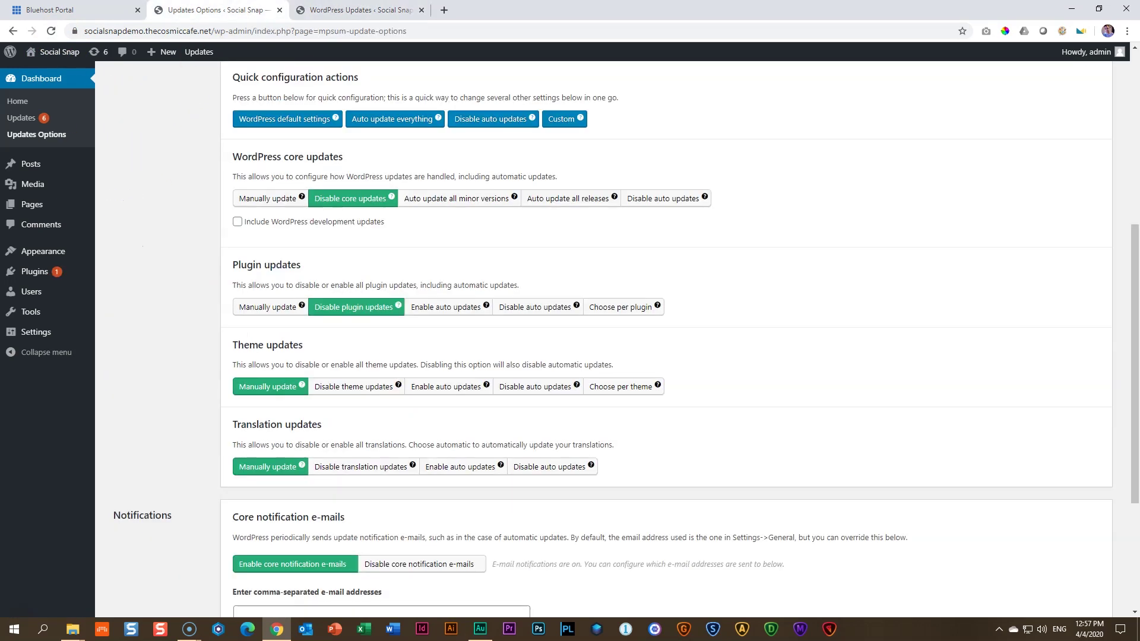
{"action": "left_click", "coordinate": [363, 393]}
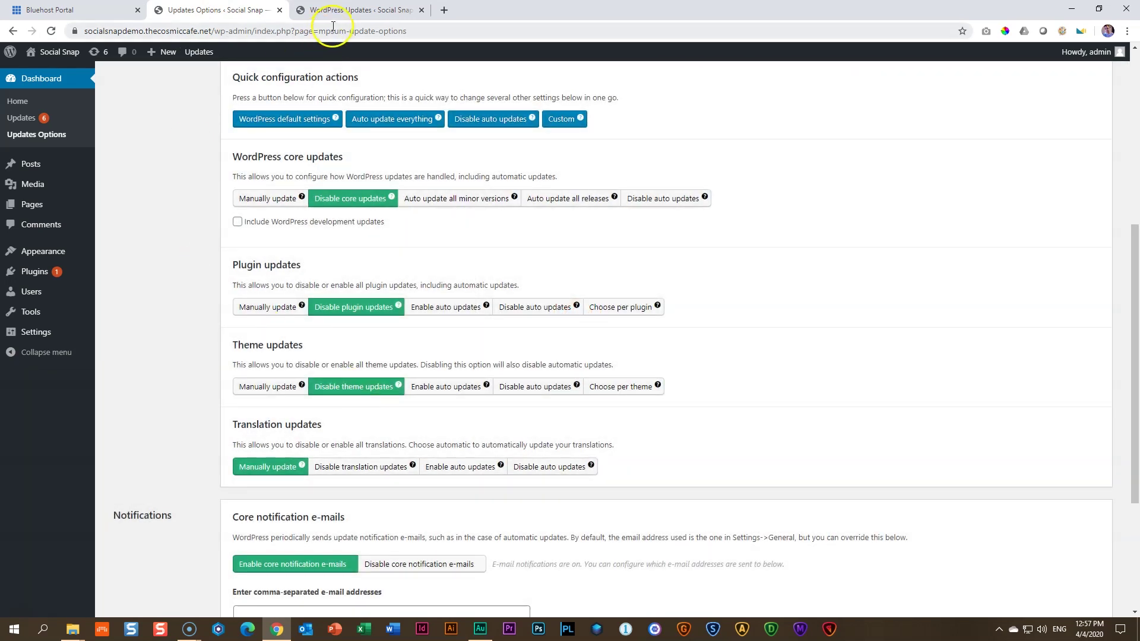
{"action": "left_click", "coordinate": [338, 11]}
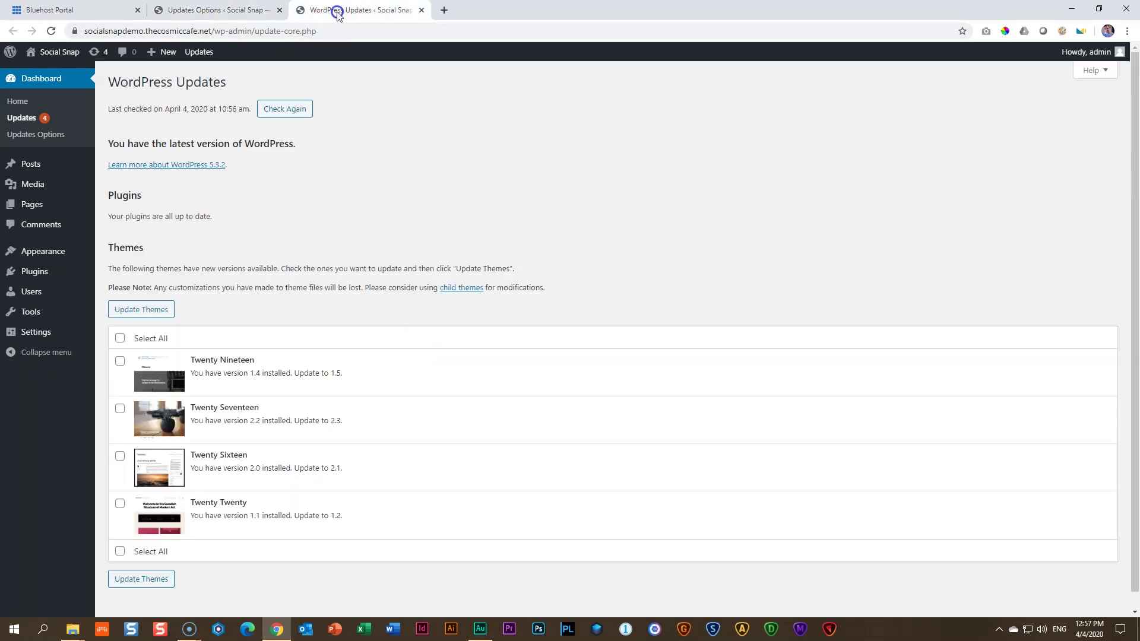
{"action": "left_click", "coordinate": [58, 32]}
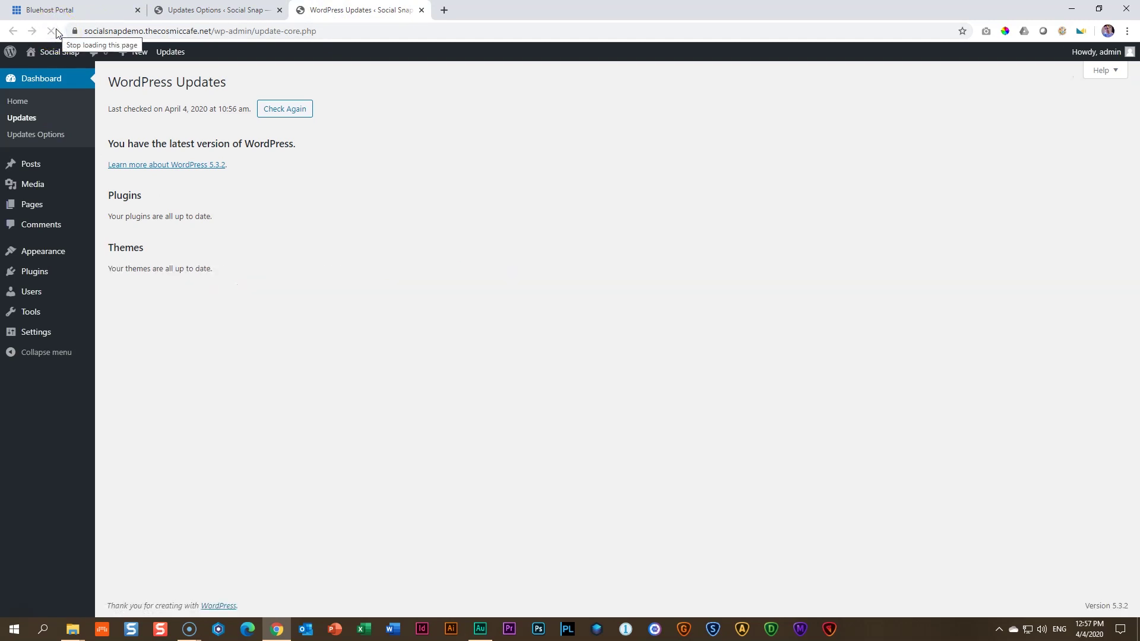
{"action": "left_click", "coordinate": [214, 10]}
{"action": "left_click", "coordinate": [254, 420]}
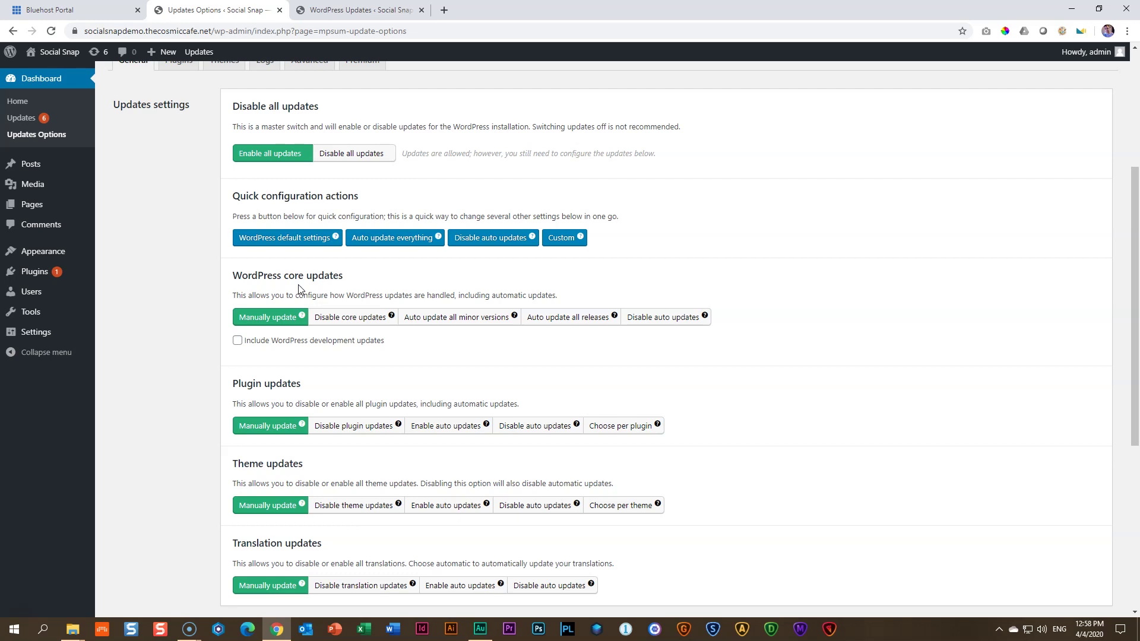
Step: Disable only core updates, then reload the Updates tab listing Akismet 4.1.4 and theme updates
{"action": "left_click", "coordinate": [362, 322]}
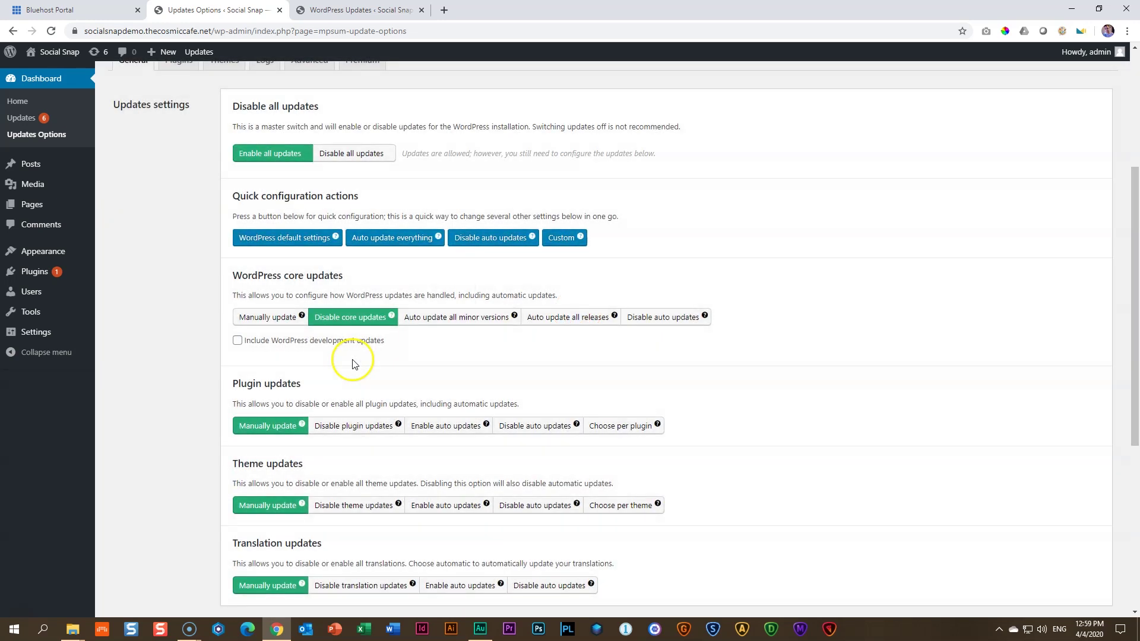
{"action": "left_click", "coordinate": [394, 10]}
{"action": "left_click", "coordinate": [51, 31]}
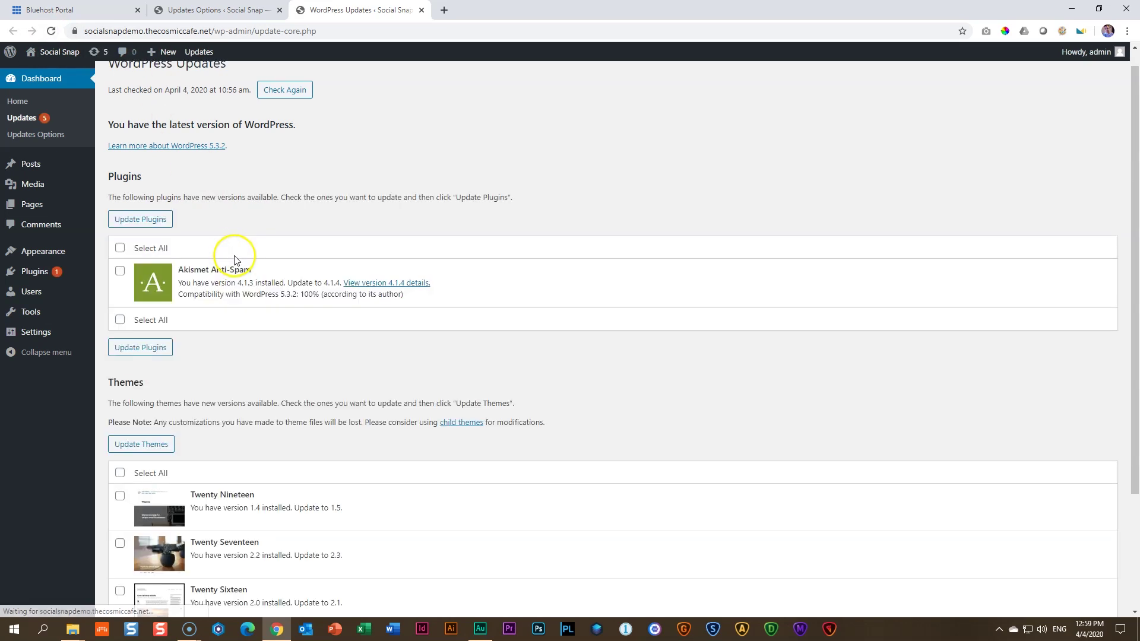
{"action": "scroll", "coordinate": [220, 321], "scroll_direction": "down", "scroll_amount": 3}
{"action": "scroll", "coordinate": [215, 374], "scroll_direction": "up", "scroll_amount": 3}
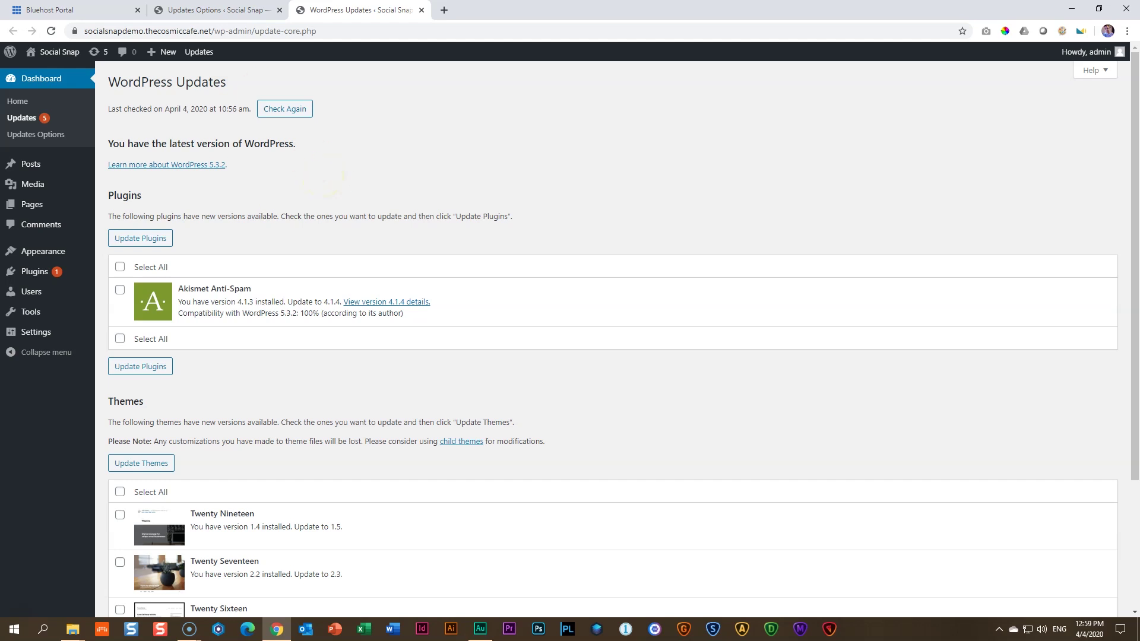
Step: Go back to the Updates Options tab and scroll to the top, core updates still disabled
{"action": "left_click", "coordinate": [214, 10]}
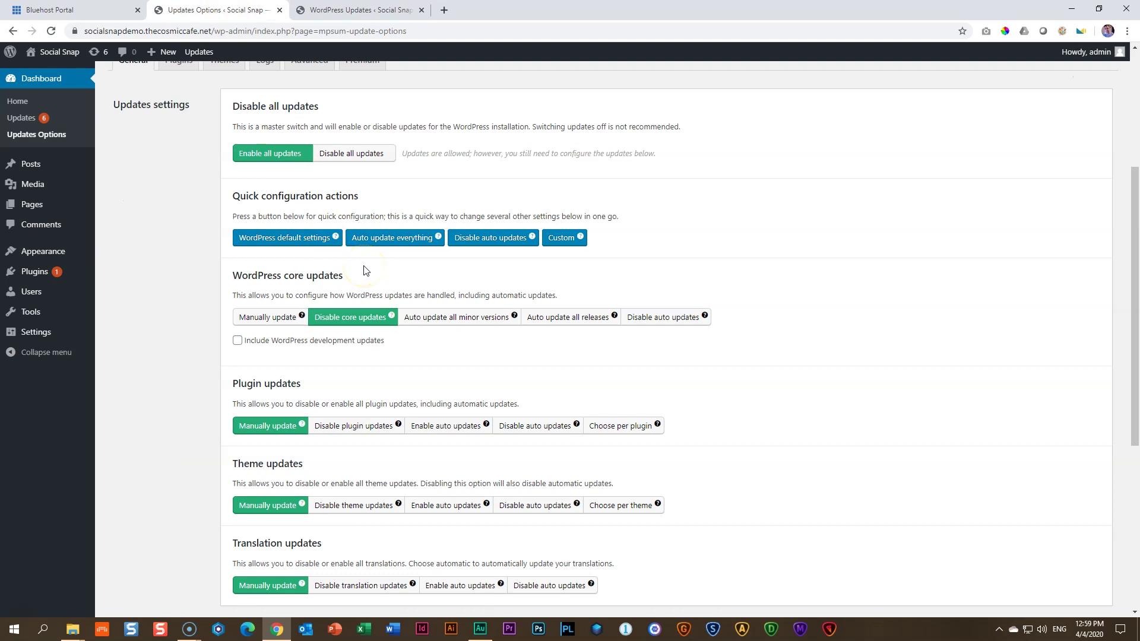
{"action": "scroll", "coordinate": [365, 270], "scroll_direction": "up", "scroll_amount": 4}
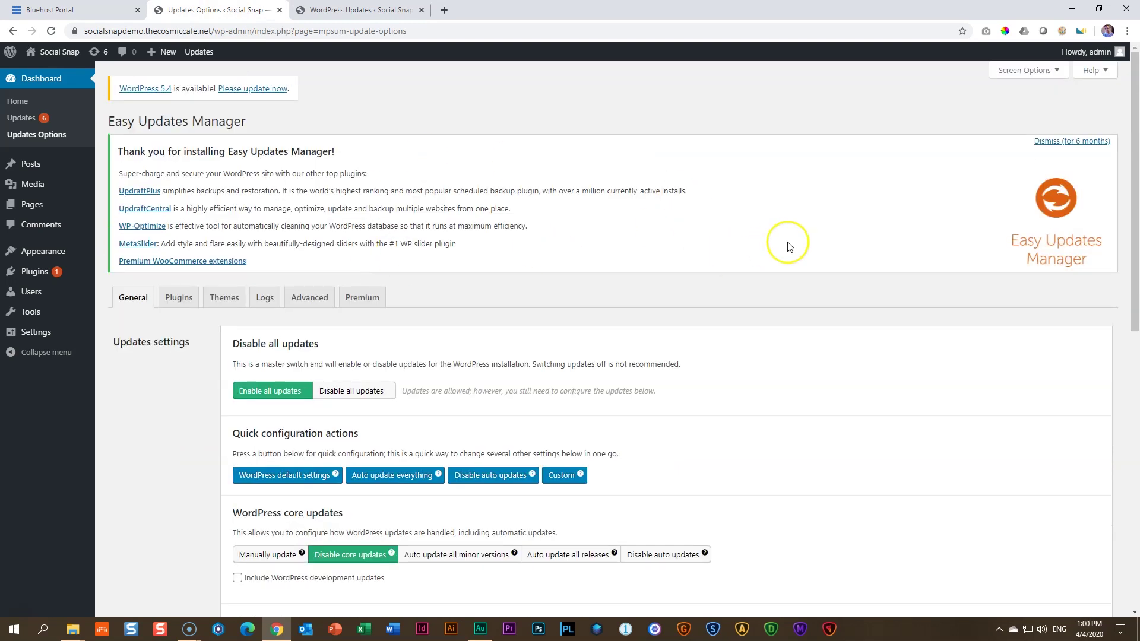